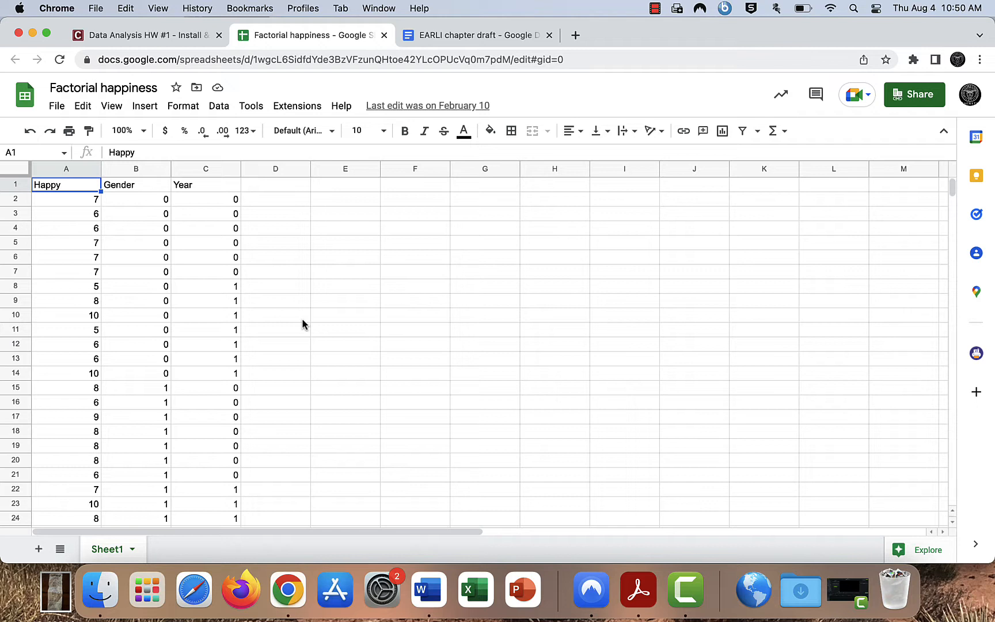
# - Download the Factorial happiness spreadsheet as a comma-separated values (.csv) file
pyautogui.click(57, 107)
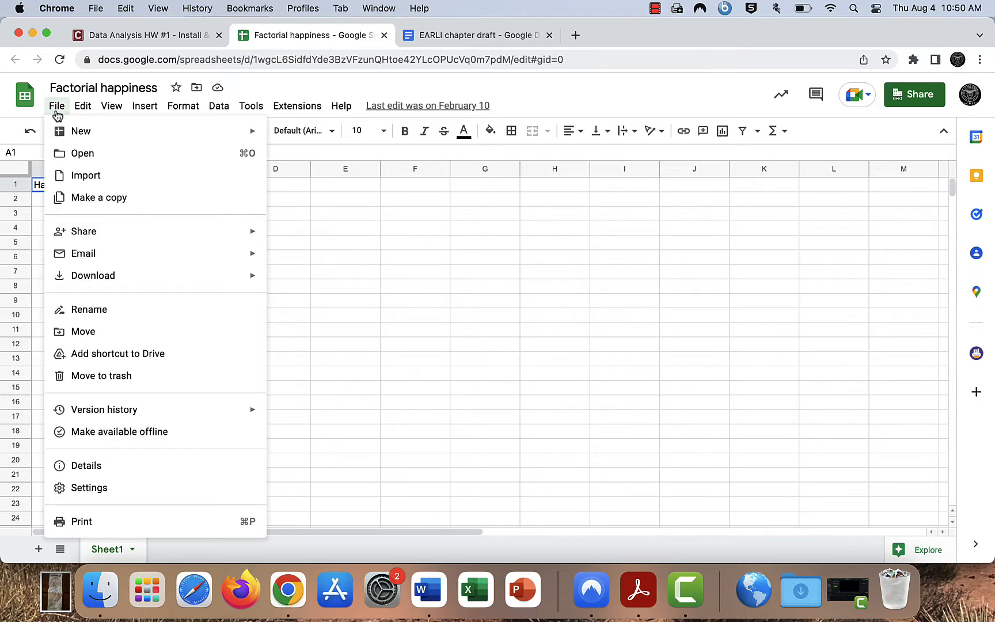
pyautogui.moveTo(109, 277)
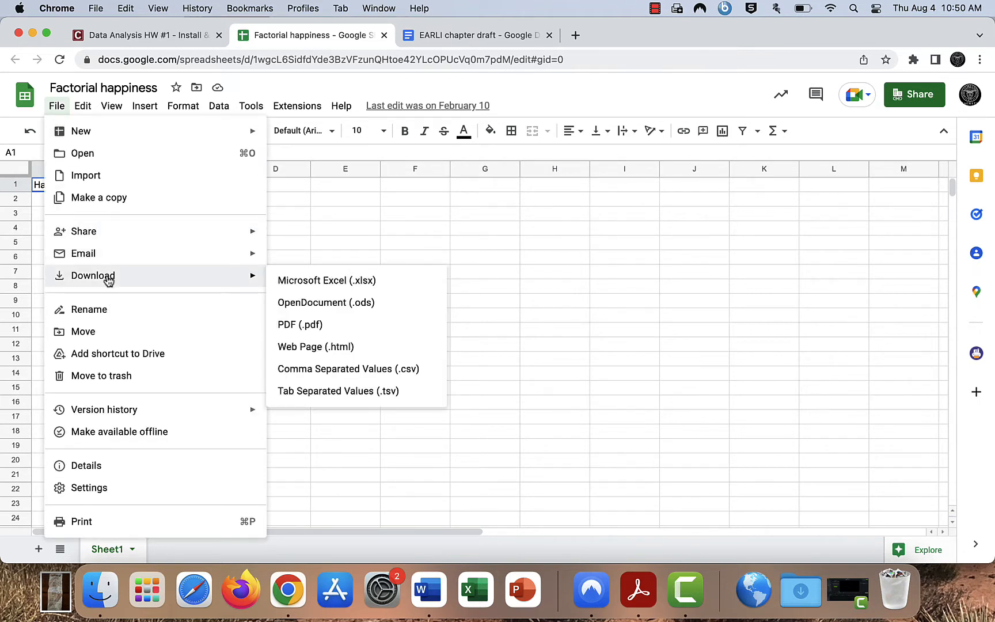
pyautogui.click(327, 373)
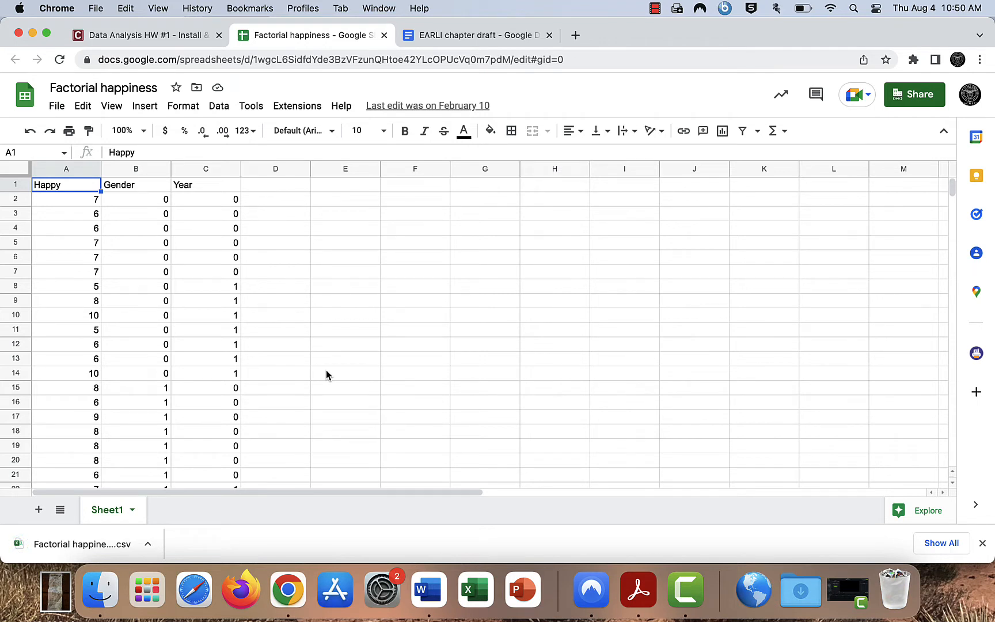
# - Switch to Finder and launch JASP from the Applications folder
pyautogui.click(102, 593)
pyautogui.scroll(-10, 334, 282)
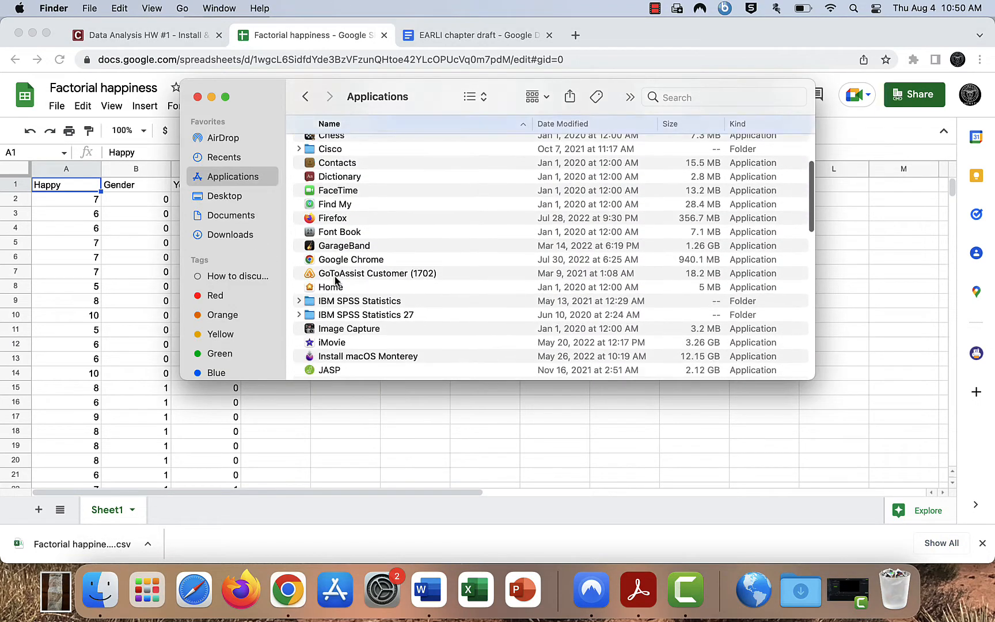
pyautogui.doubleClick(337, 307)
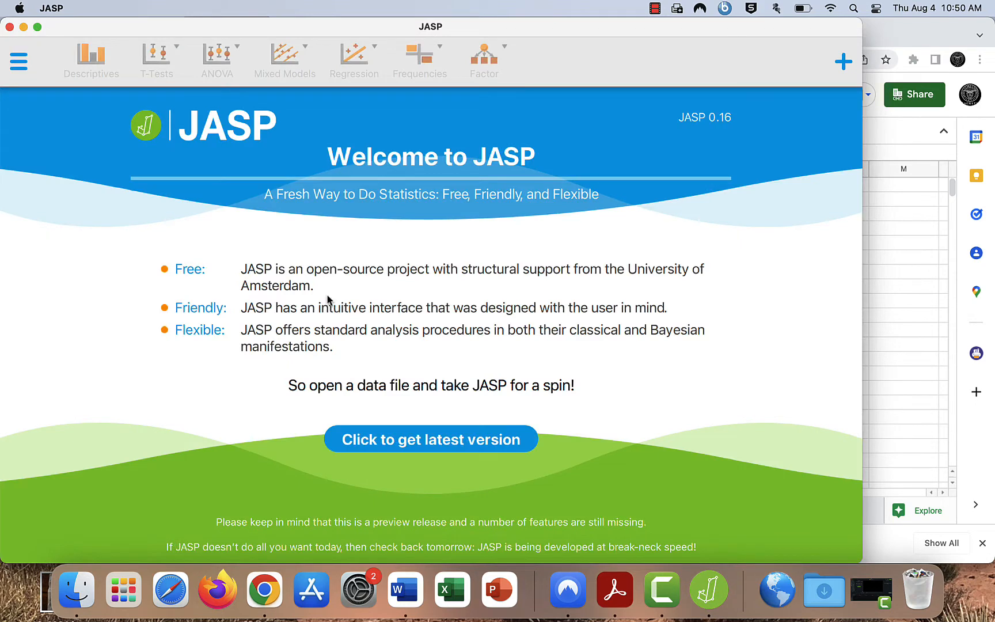
# - Open the data file "Factorial happiness - Sheet1 (1).csv" from the computer's Downloads folder
pyautogui.click(23, 66)
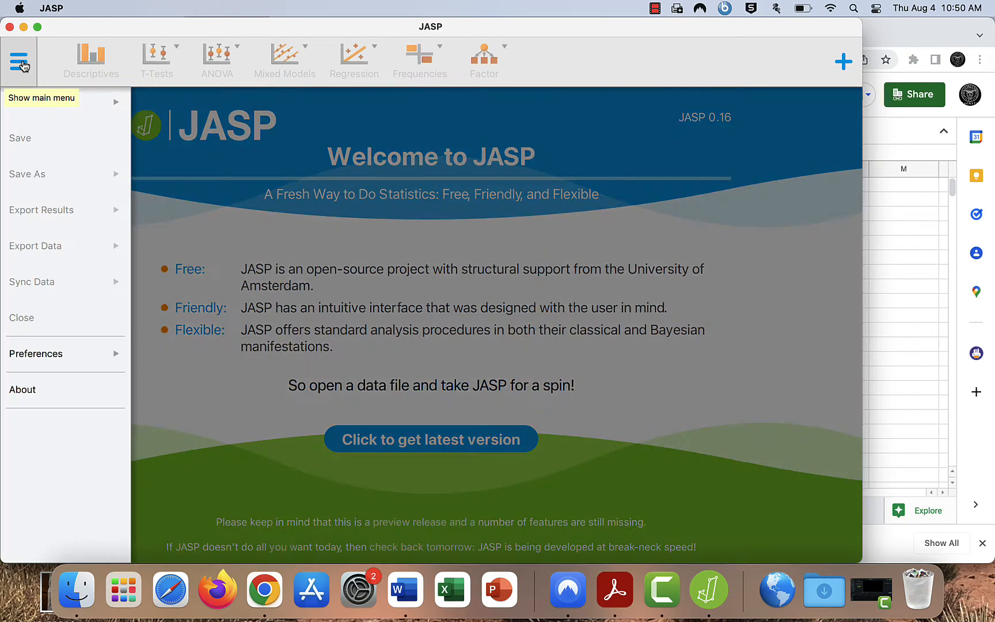
pyautogui.click(68, 103)
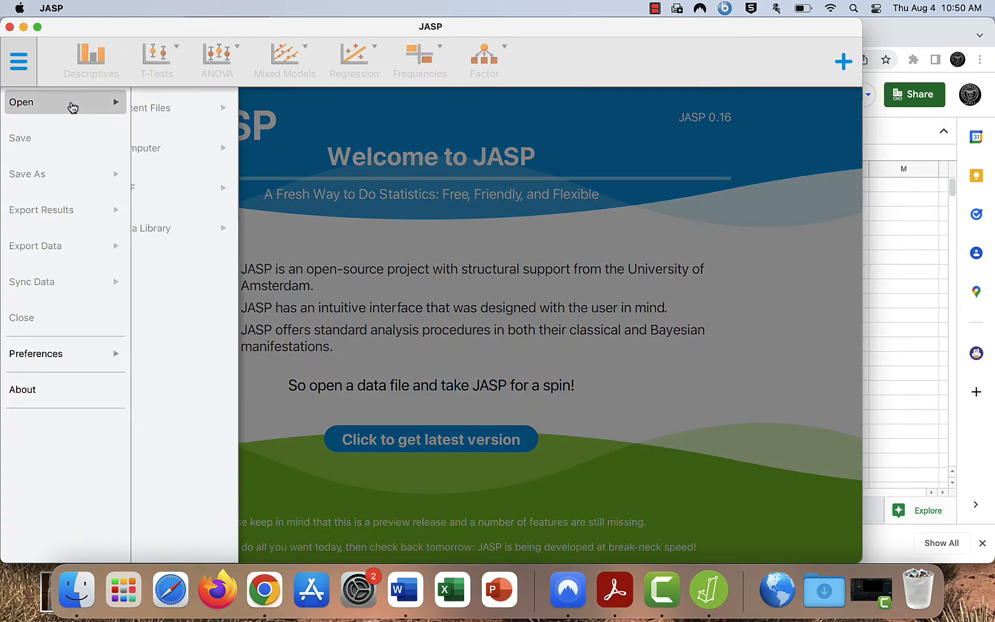
pyautogui.click(185, 147)
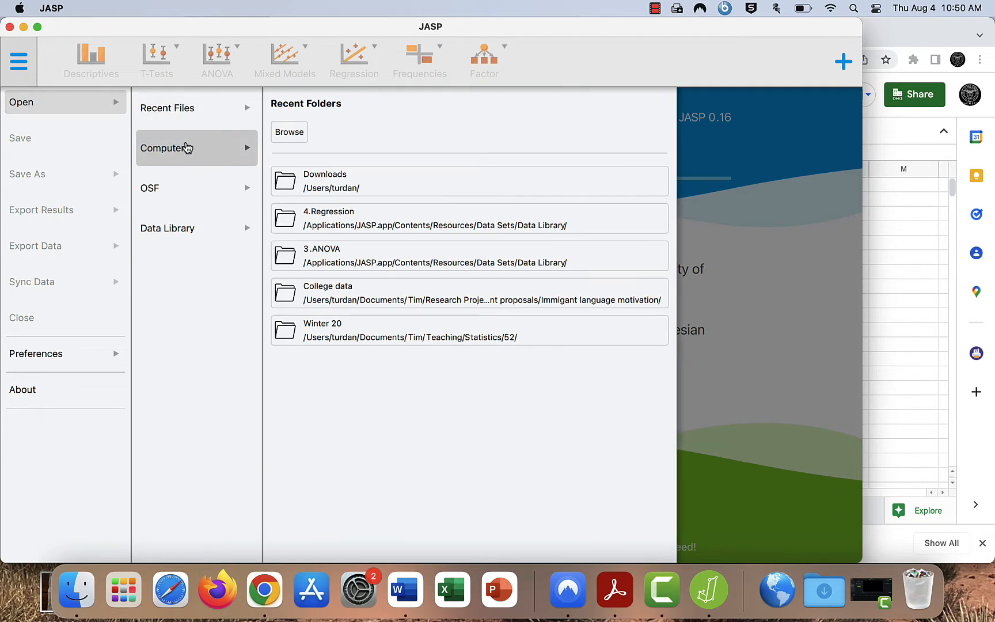
pyautogui.click(290, 133)
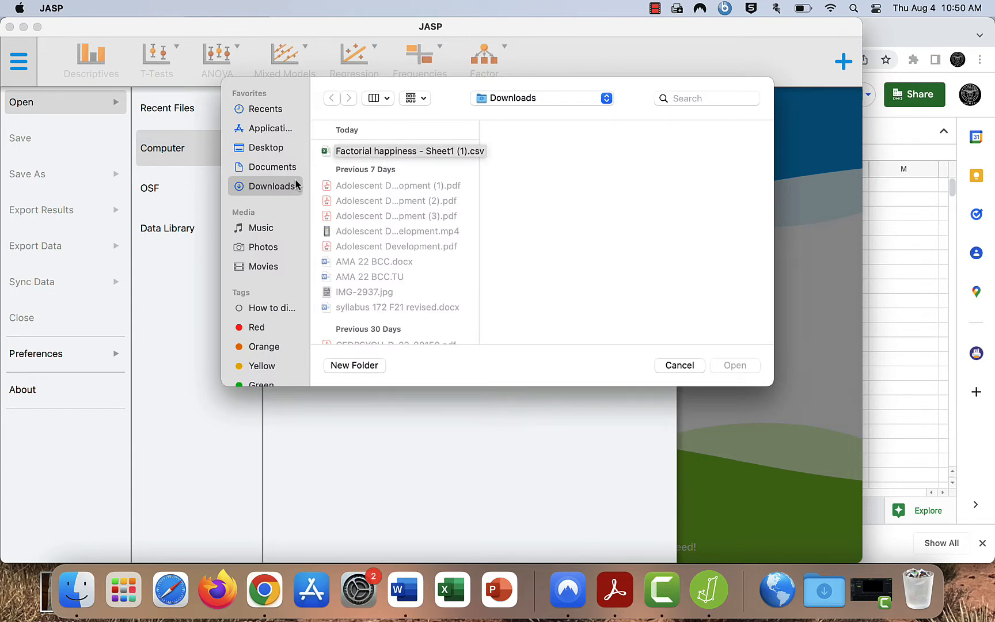
pyautogui.click(361, 153)
pyautogui.click(729, 368)
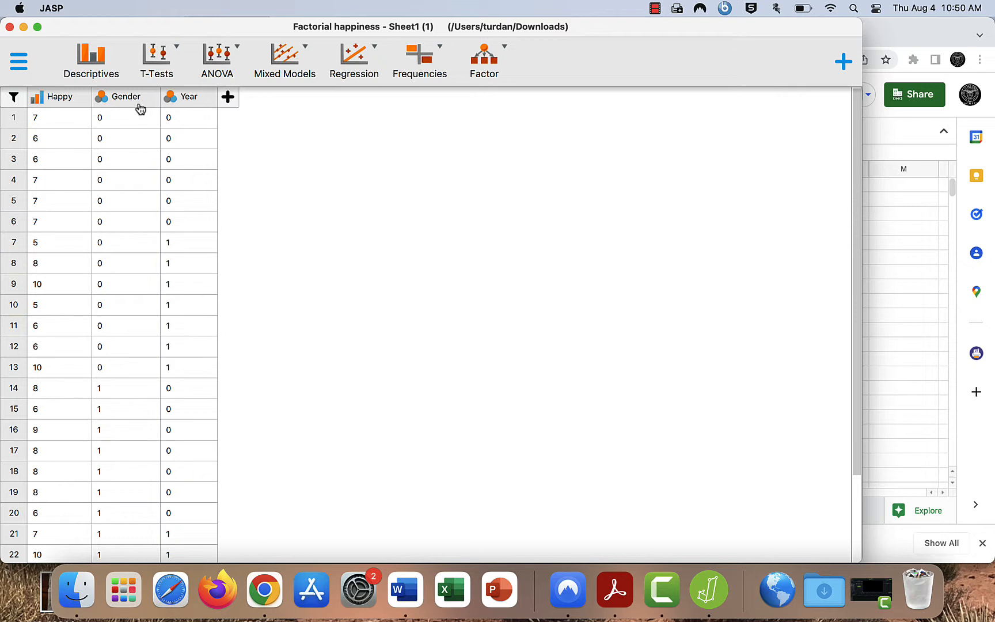
# - Create a Descriptive Statistics analysis of the Happy variable and include frequency tables
pyautogui.click(96, 60)
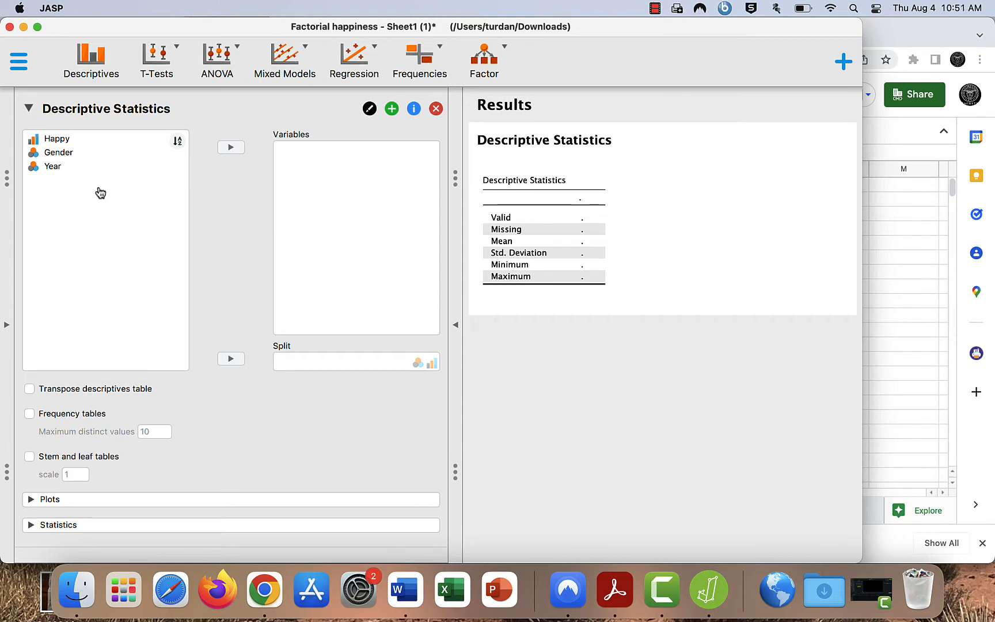
pyautogui.click(89, 143)
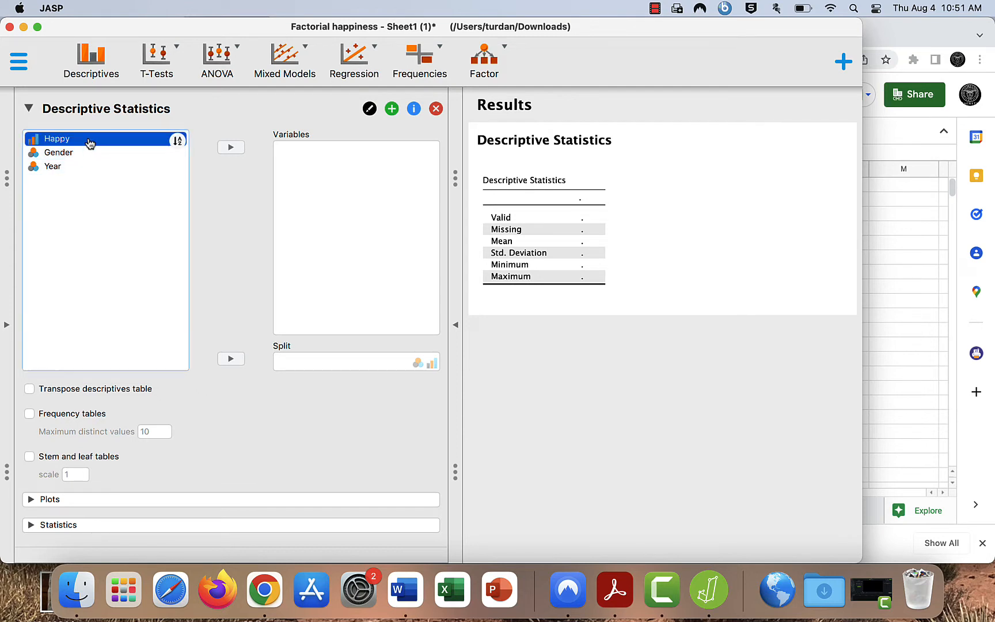
pyautogui.click(230, 149)
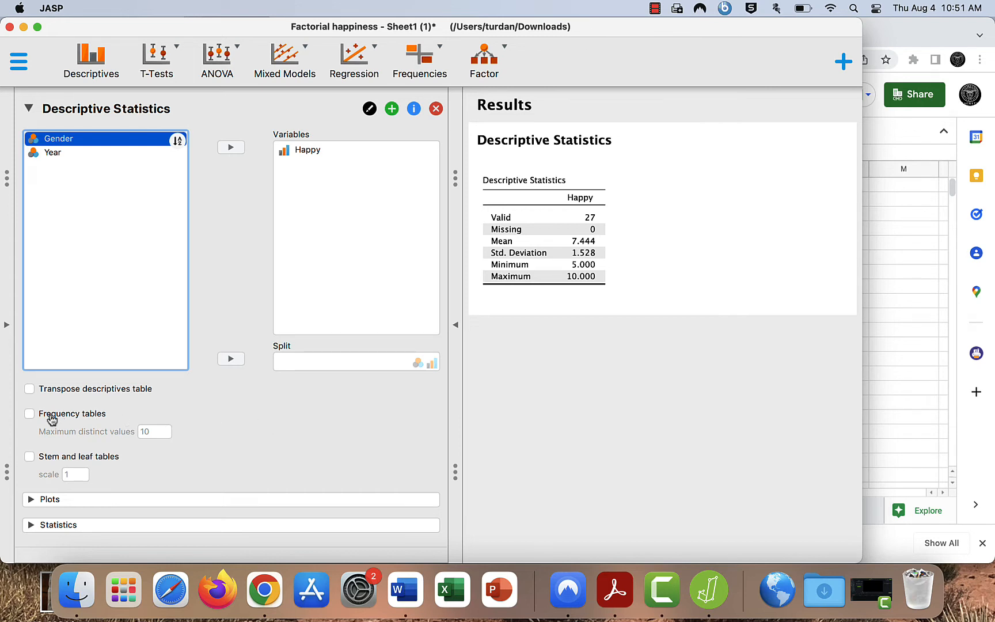
pyautogui.click(30, 414)
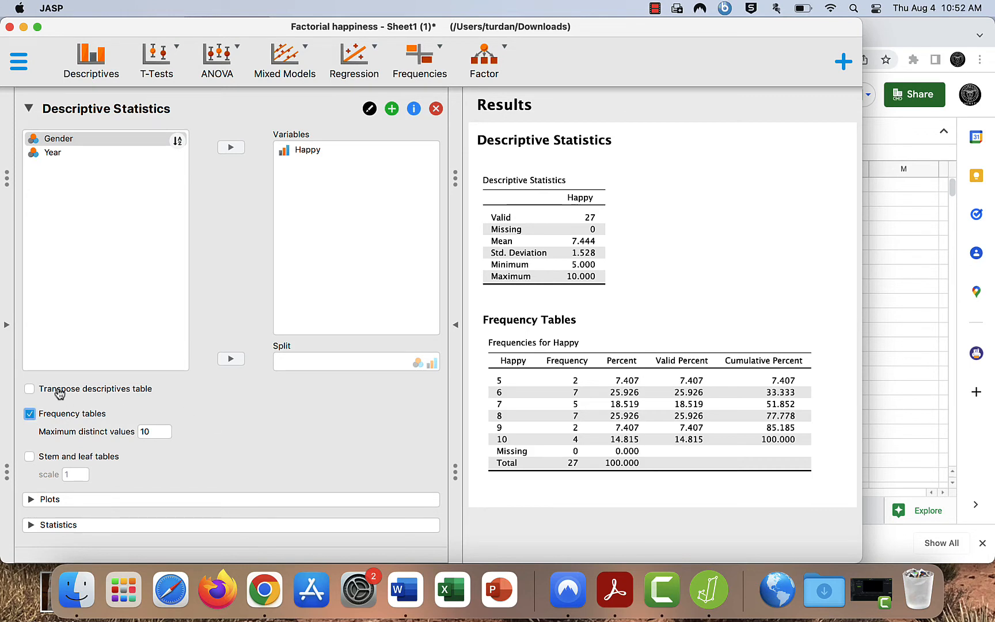
# - Add a distribution plot for Happy and view it with the results expanded to full width
pyautogui.click(34, 499)
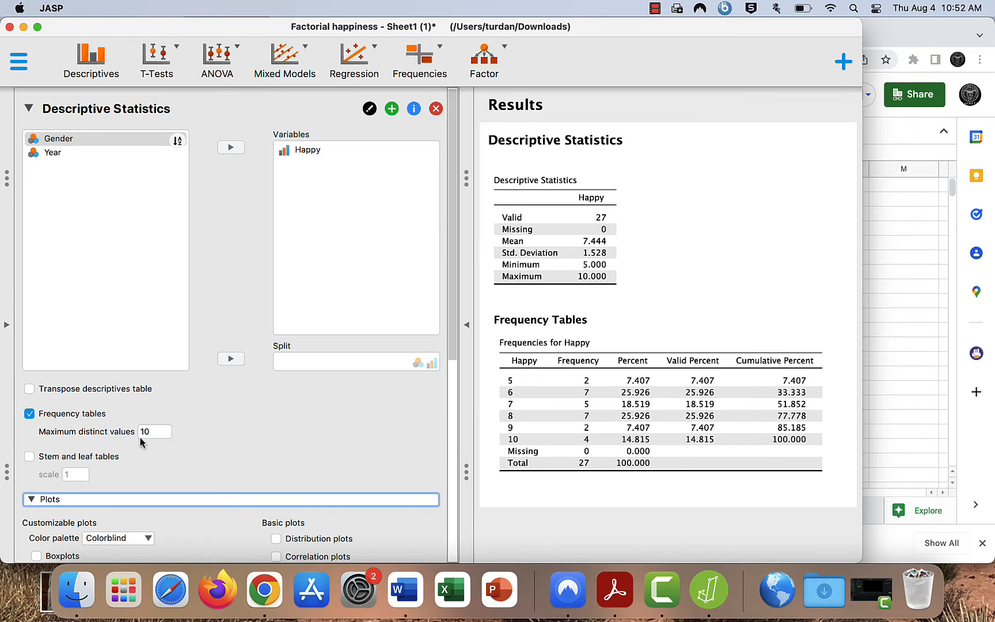
pyautogui.scroll(-5, 183, 413)
pyautogui.scroll(-3, 185, 416)
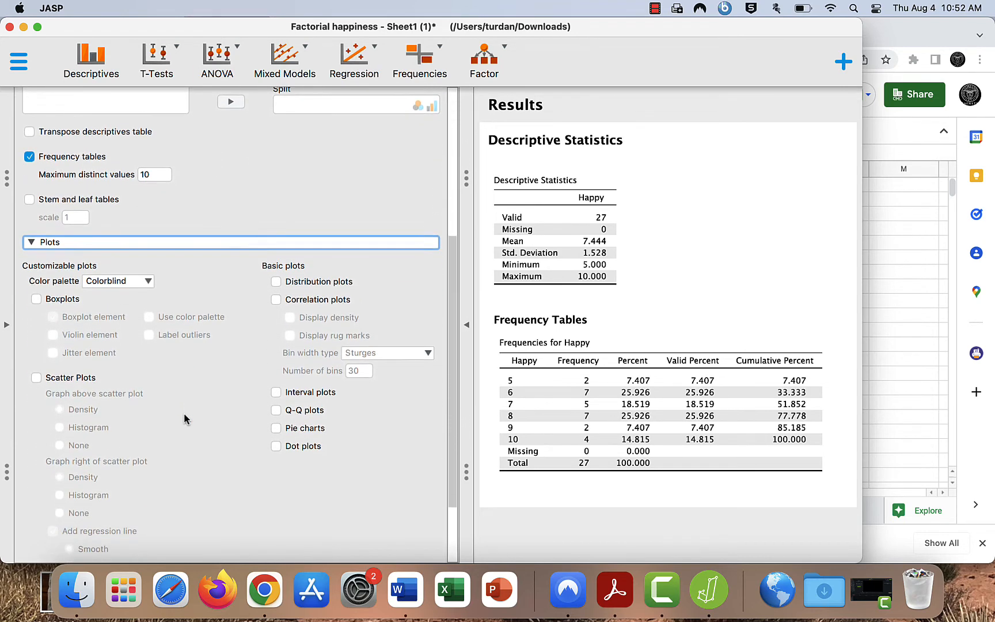
pyautogui.click(277, 282)
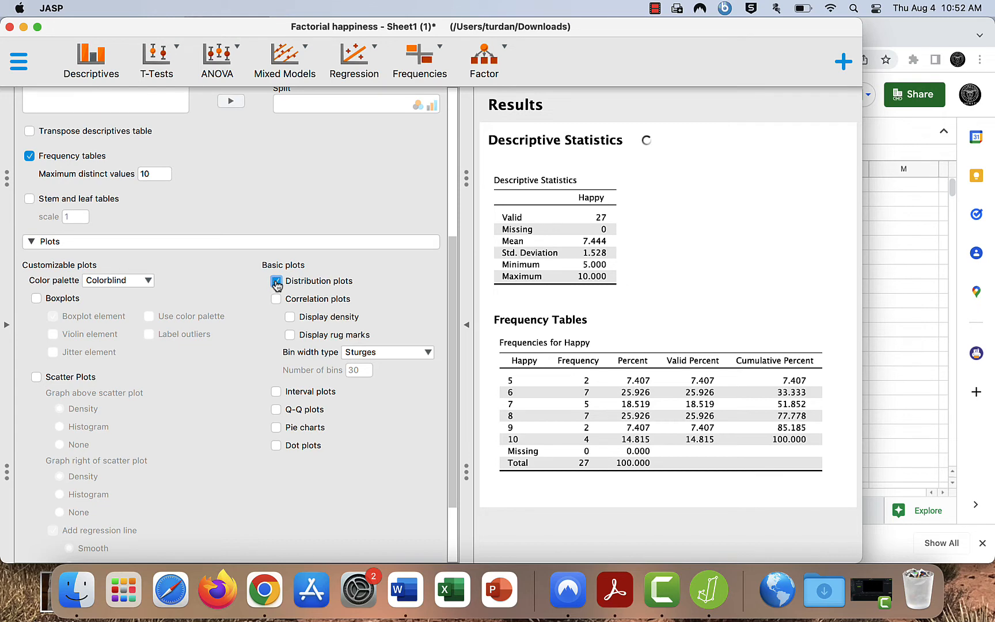
pyautogui.click(463, 328)
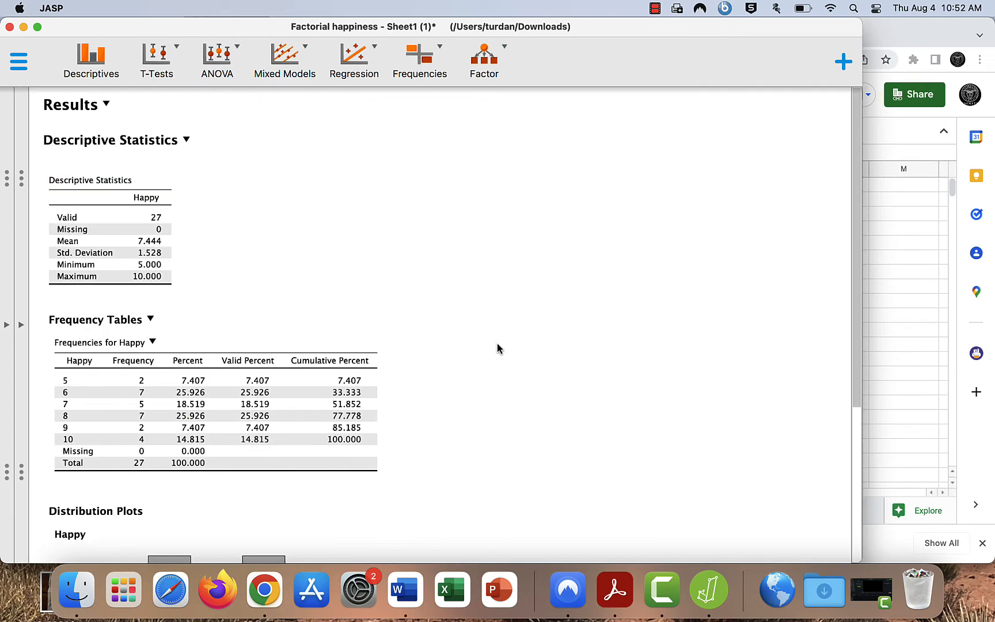
pyautogui.scroll(-5, 497, 346)
pyautogui.scroll(-3, 497, 349)
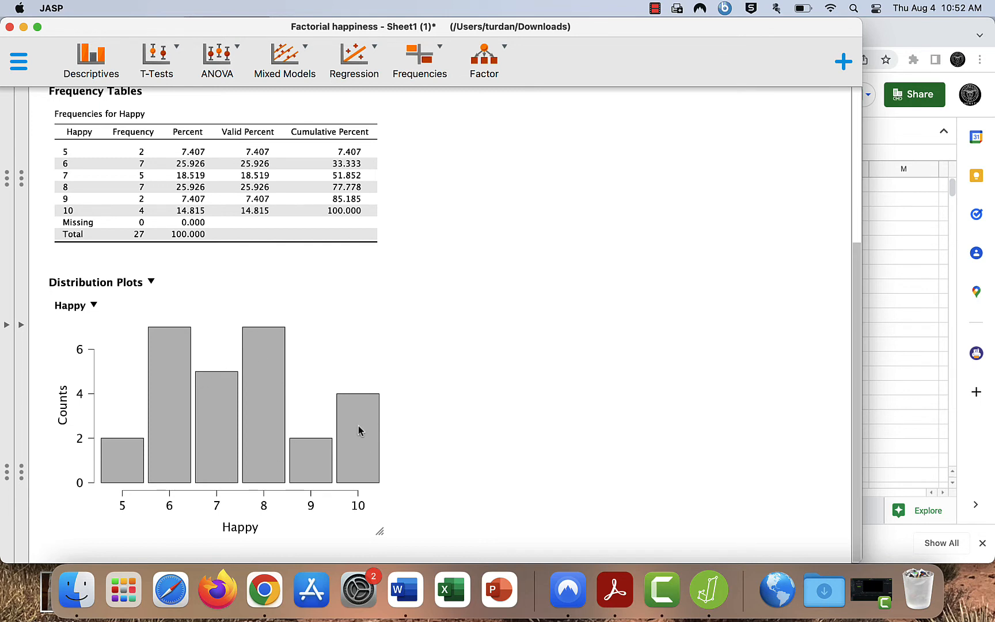
# - Add the median and the standard error of the mean to the Happy statistics, and review the full results
pyautogui.click(21, 326)
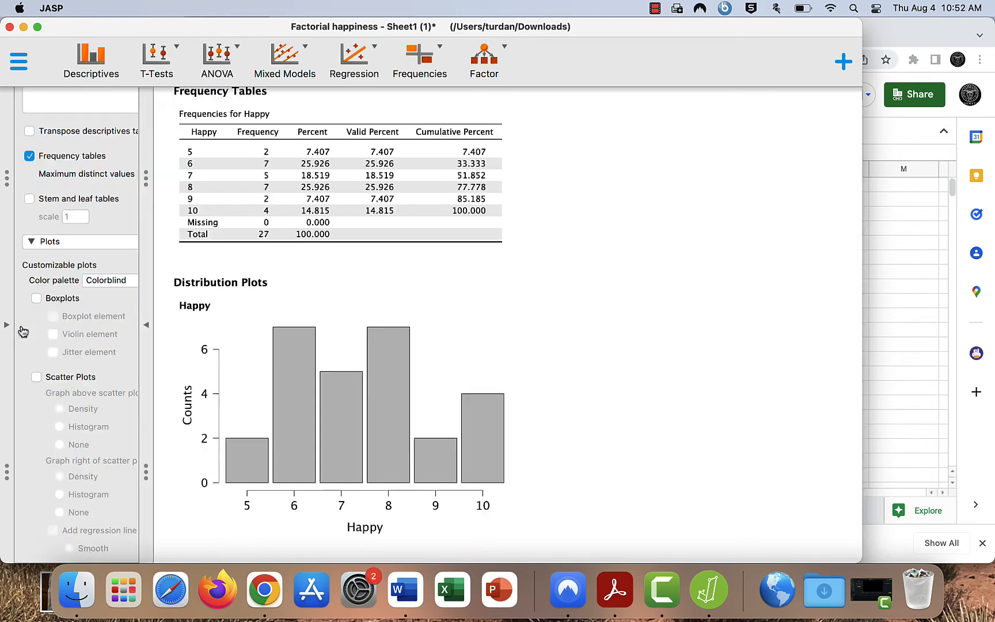
pyautogui.scroll(-3, 225, 344)
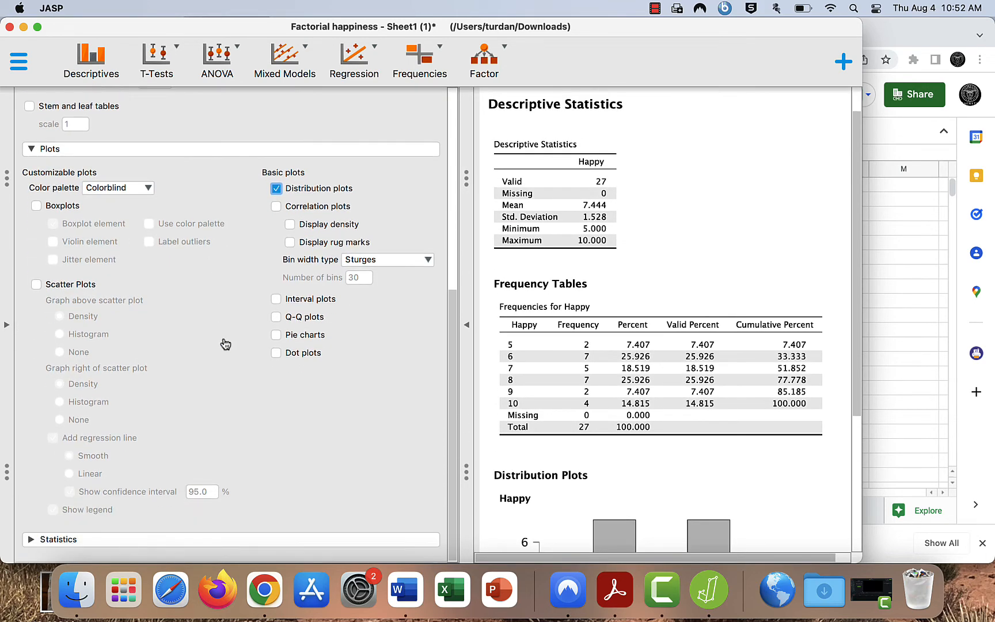
pyautogui.click(30, 543)
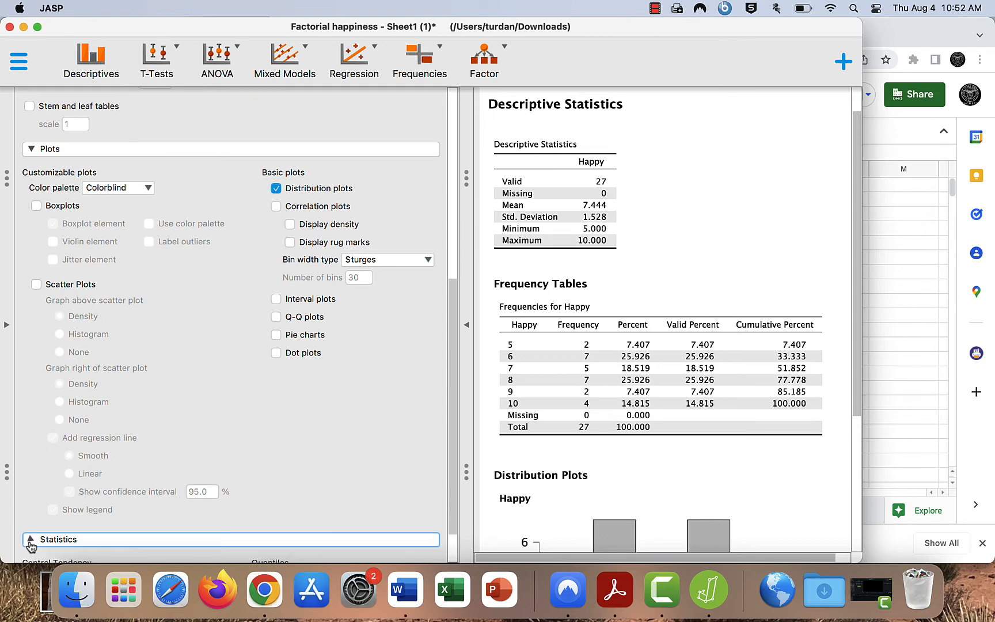
pyautogui.scroll(-5, 159, 450)
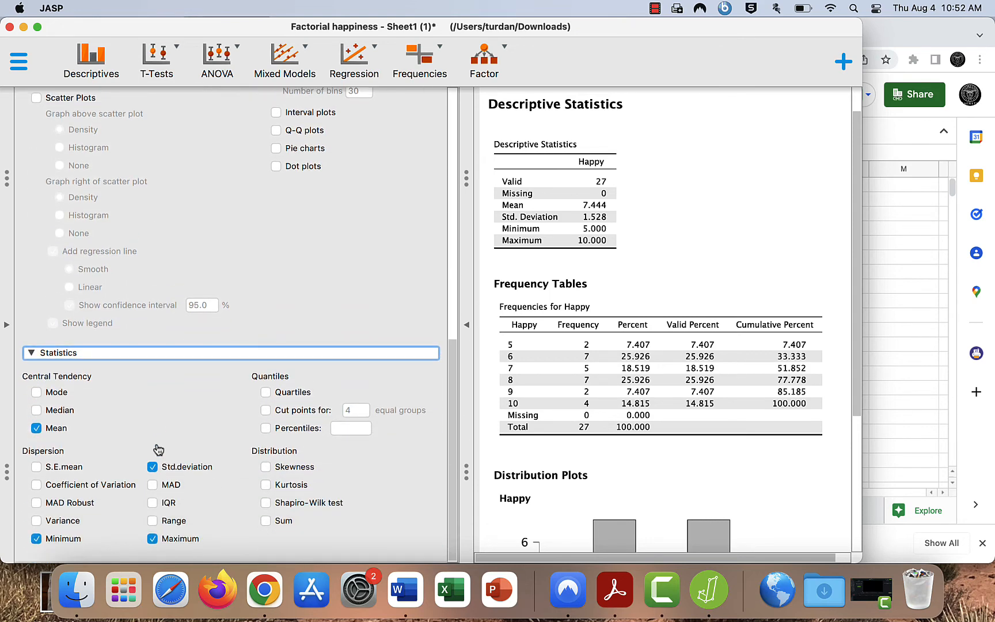
pyautogui.click(36, 410)
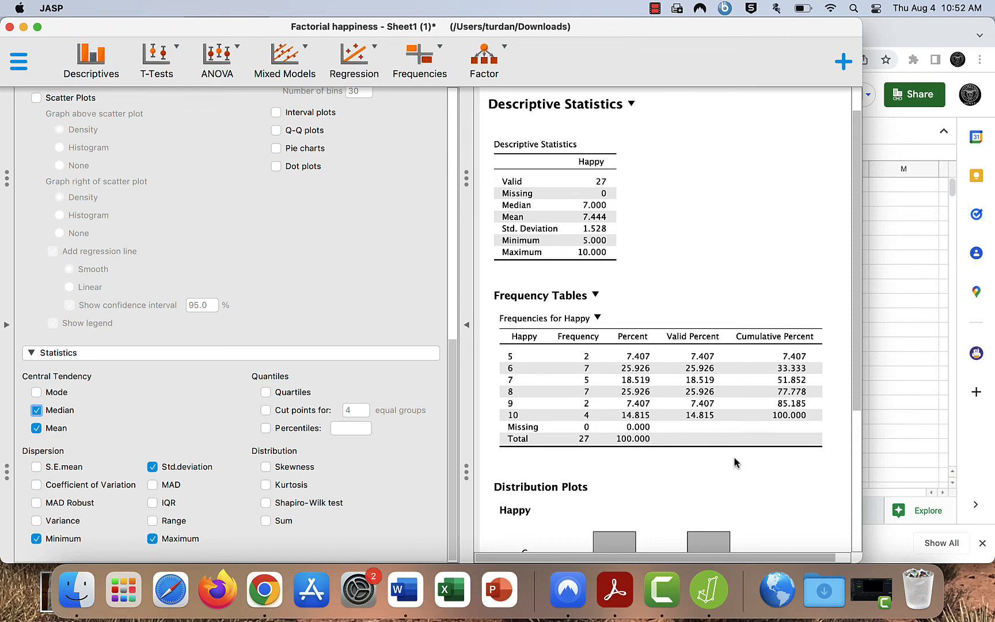
pyautogui.scroll(-1, 770, 492)
pyautogui.scroll(-5, 771, 493)
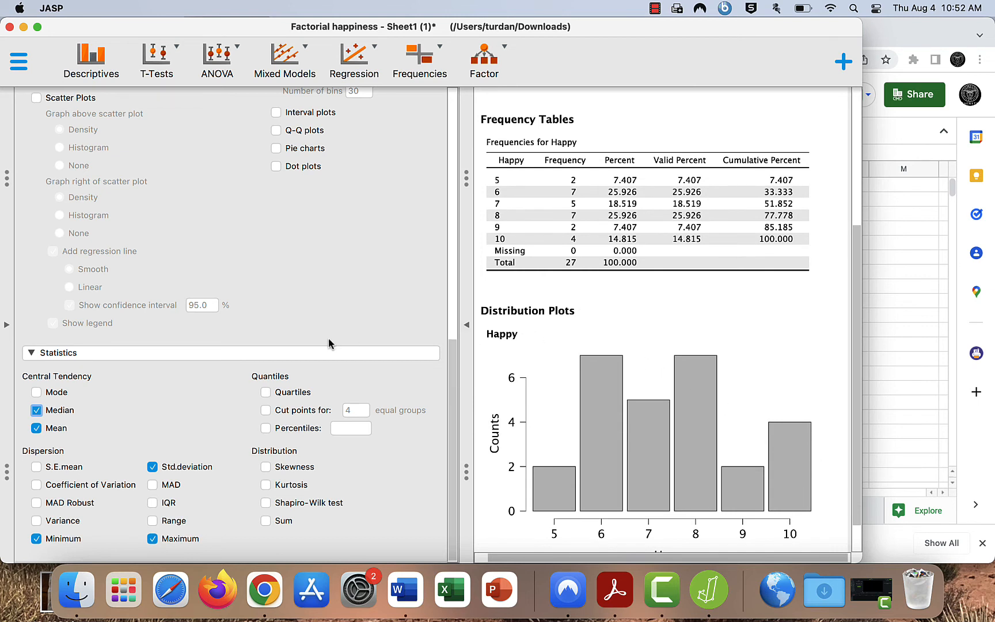
pyautogui.click(36, 469)
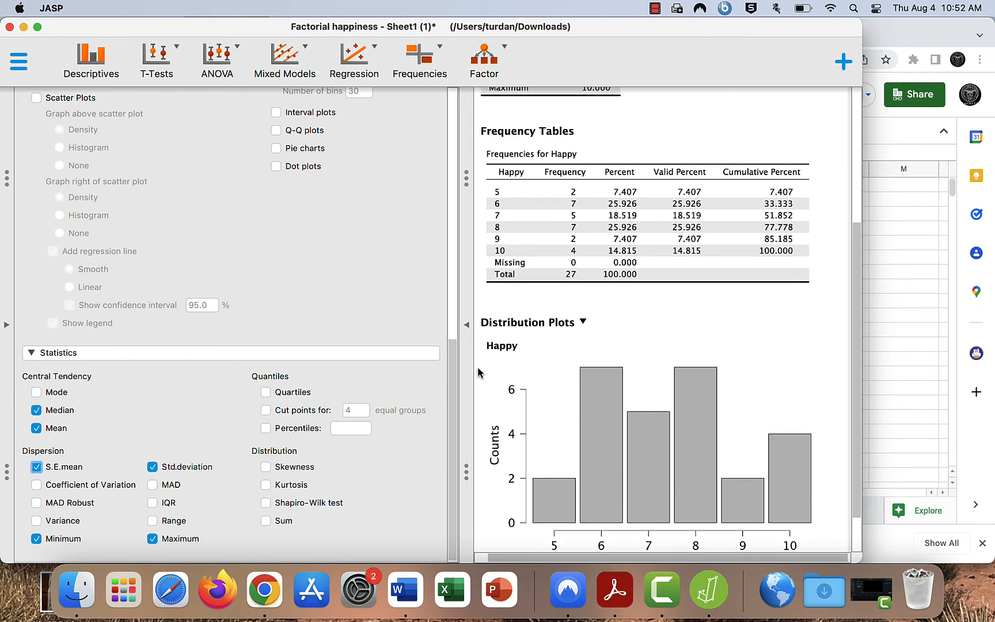
pyautogui.click(470, 343)
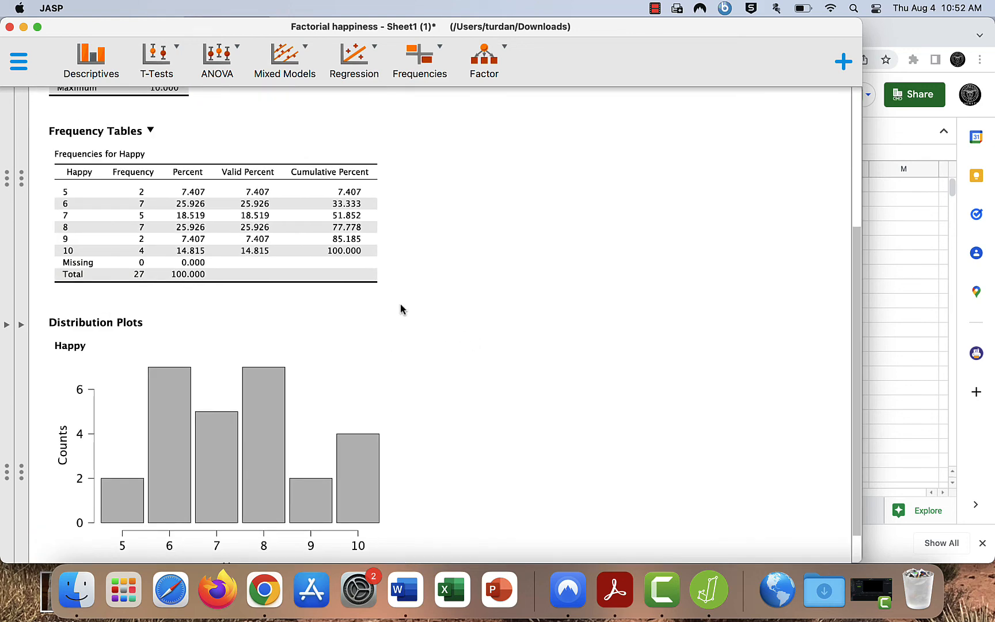
pyautogui.scroll(-2, 401, 303)
pyautogui.scroll(8, 400, 303)
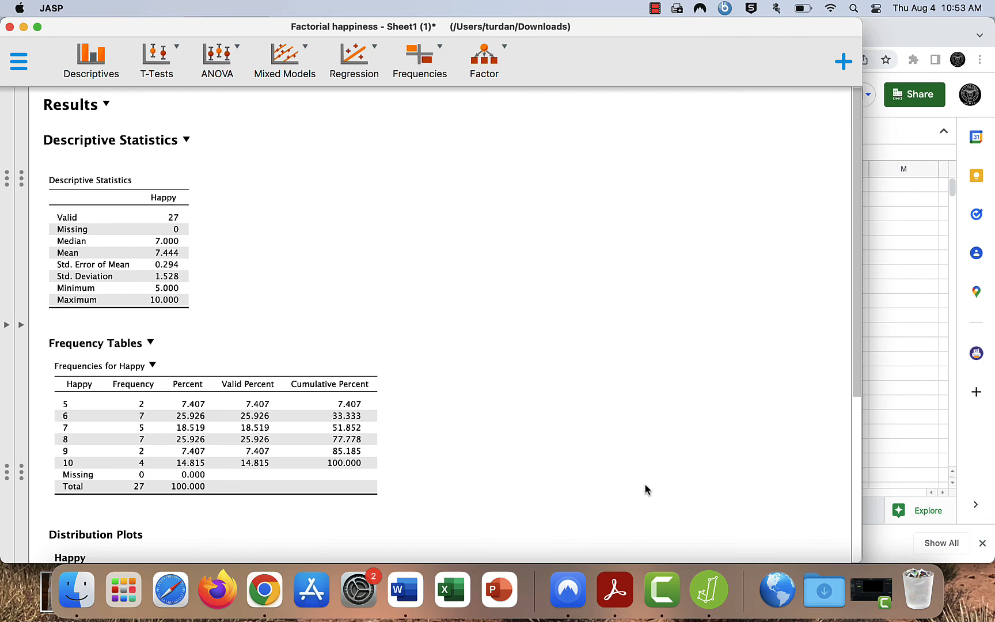
pyautogui.scroll(-5, 645, 487)
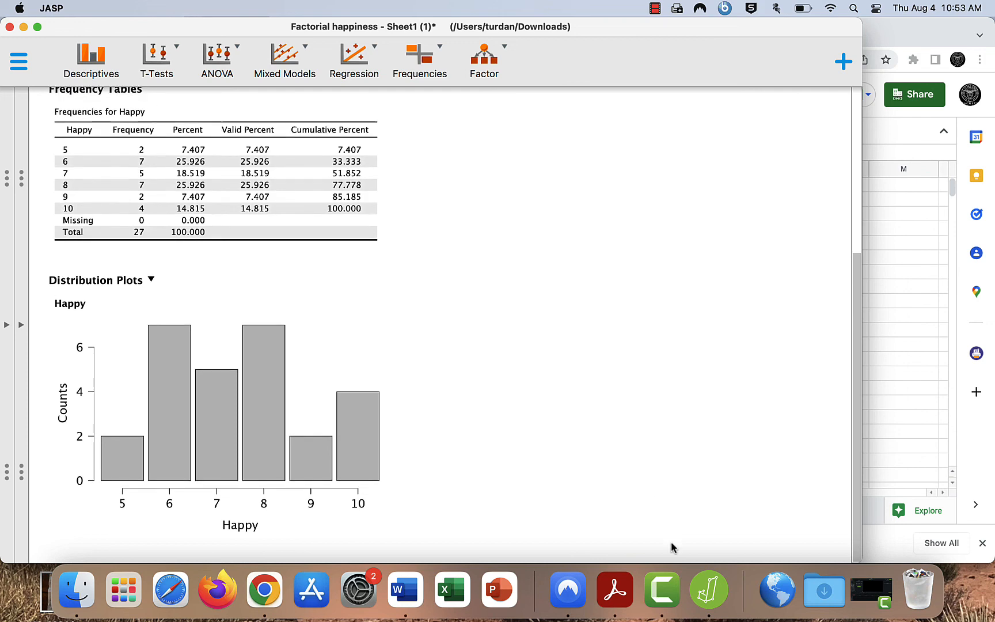
pyautogui.click(662, 589)
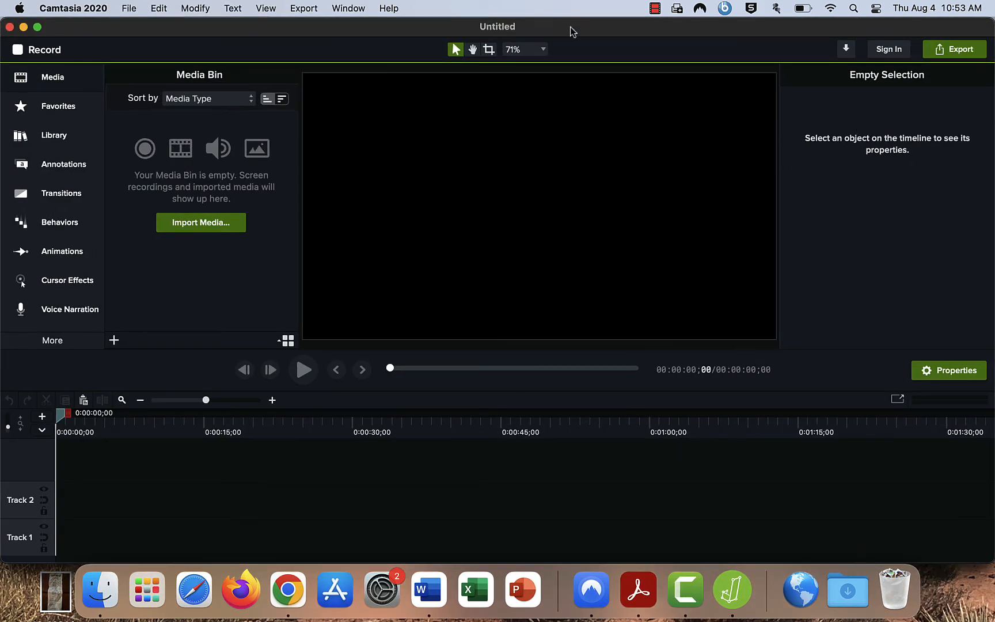
pyautogui.click(654, 8)
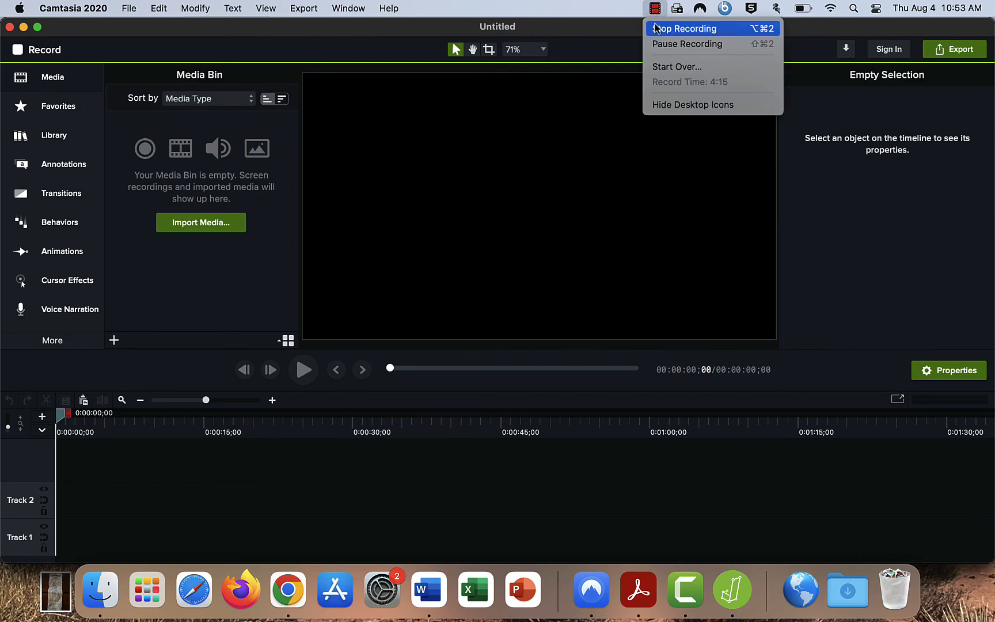